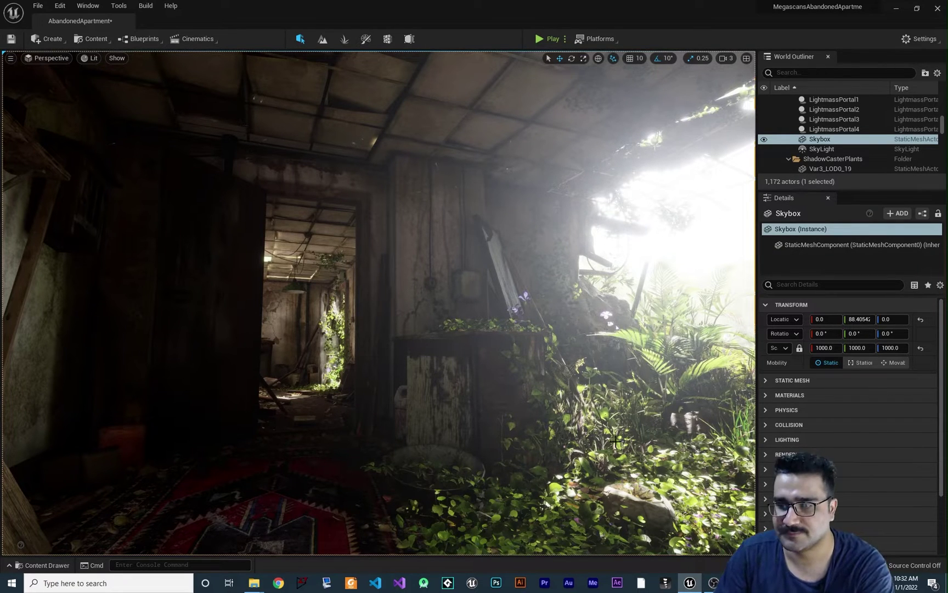
Open the engine's install folder from the UE5 Early Access shortcut's properties.
right_click(689, 583)
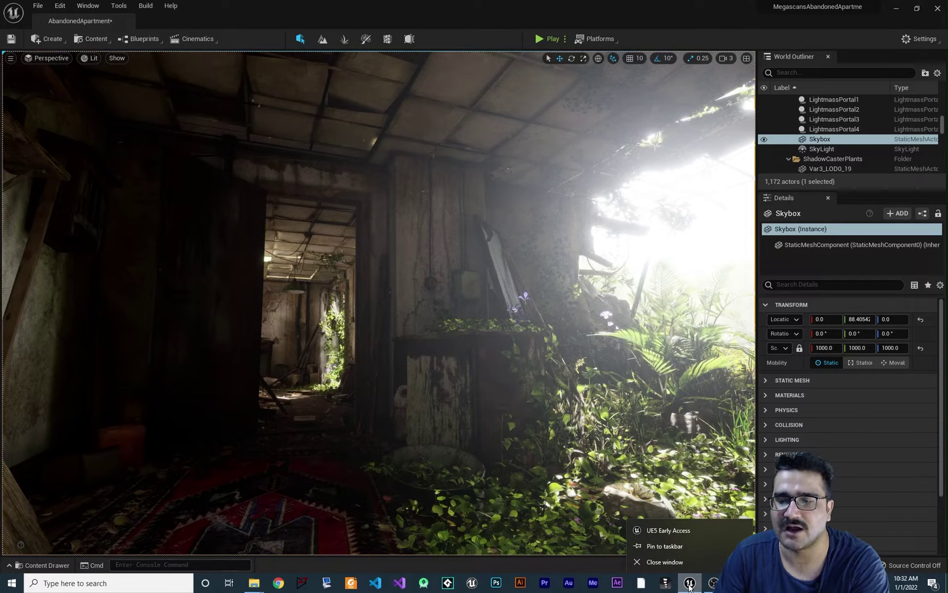
right_click(678, 532)
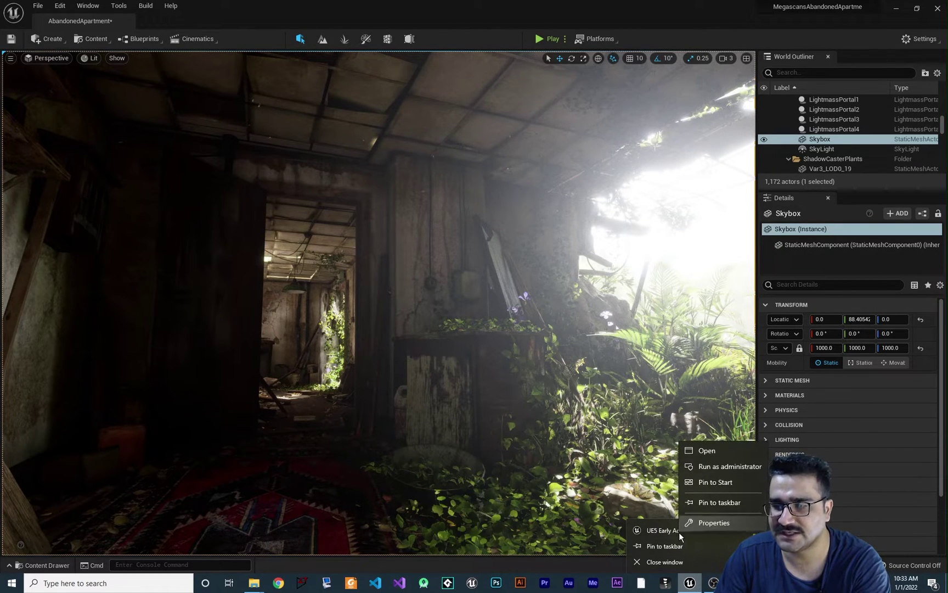
click(715, 522)
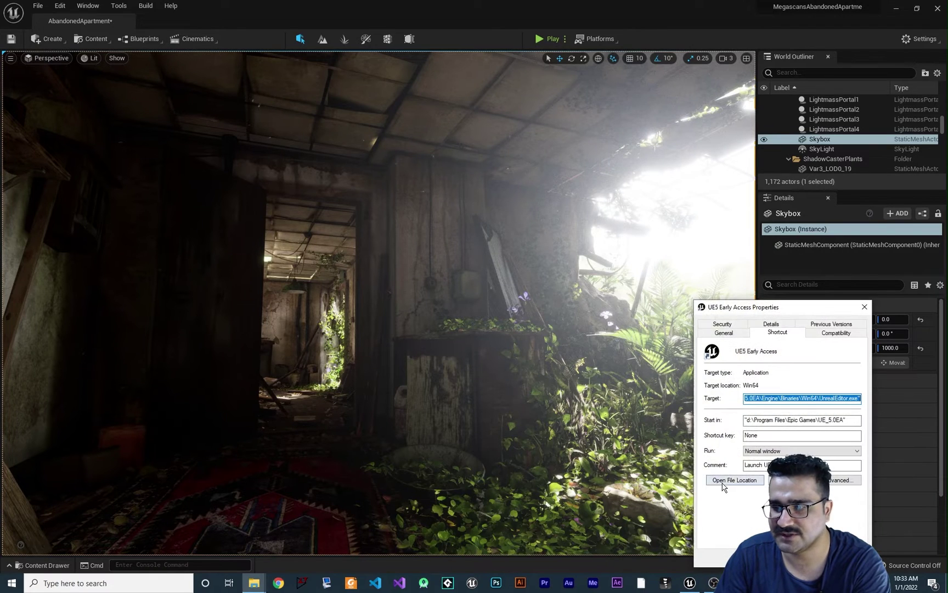
click(735, 480)
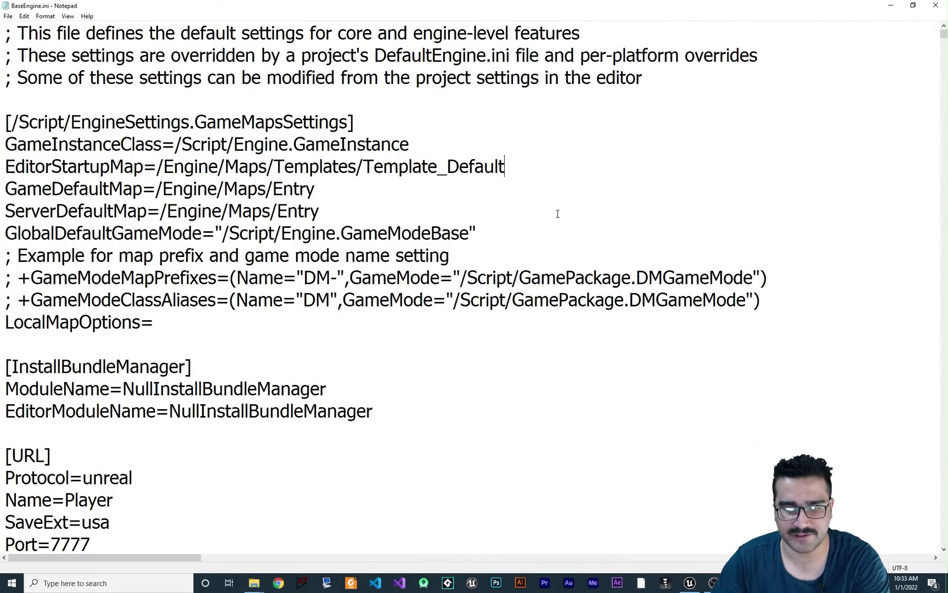
Find 'workerp' in BaseEngine.ini and change WorkerProcessPriority to -1.
key(ctrl+f)
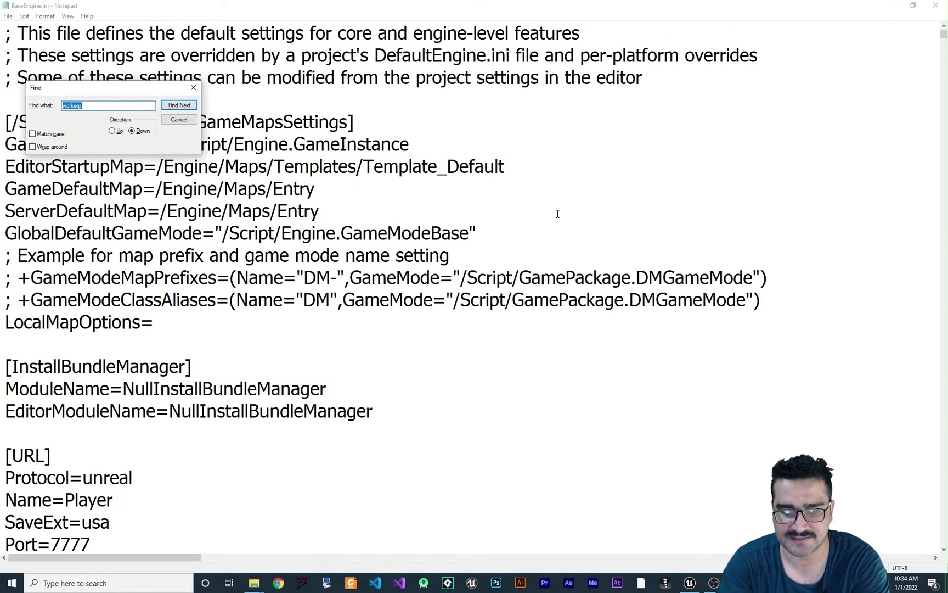
text(wo)
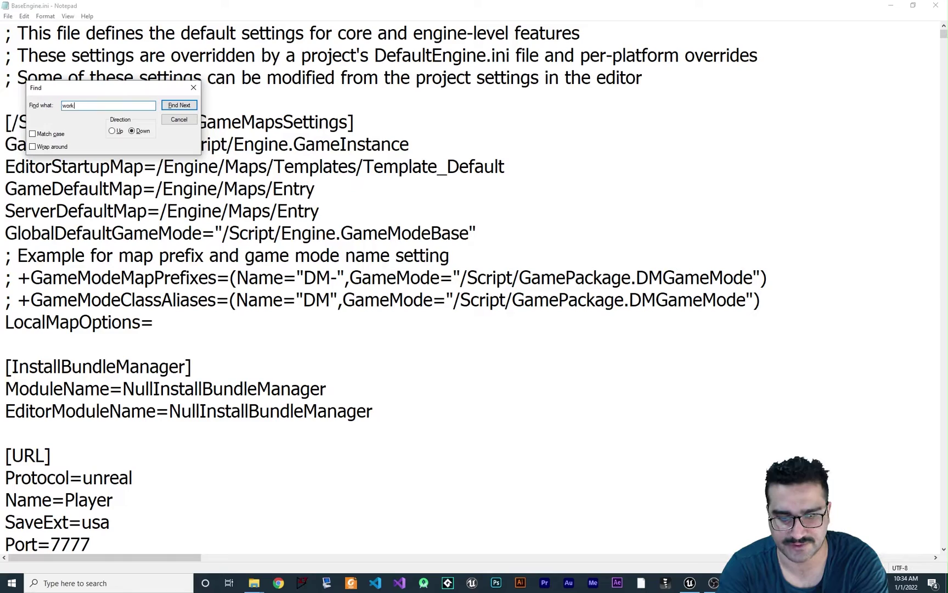
key(Return)
scroll(323, 413, down, 3)
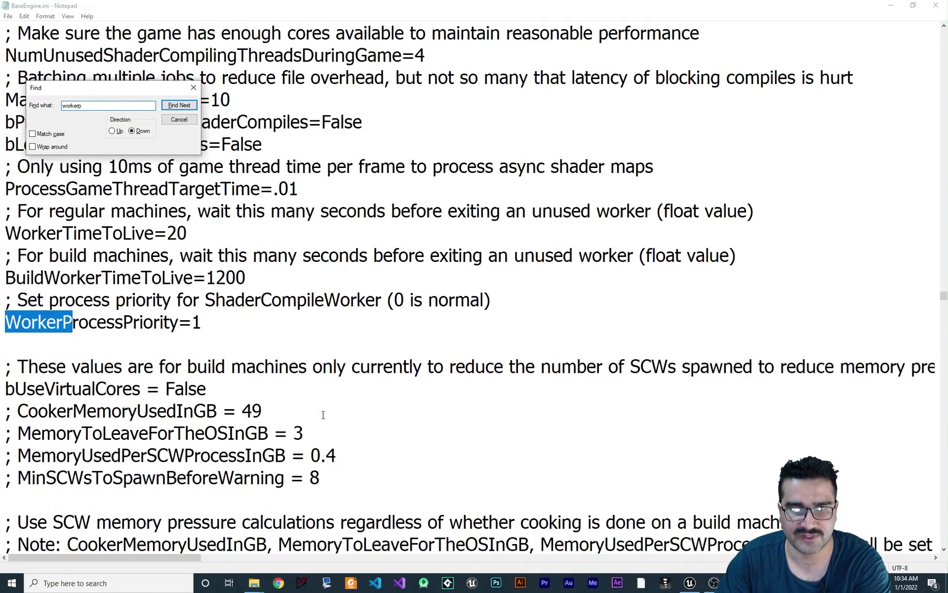
click(65, 323)
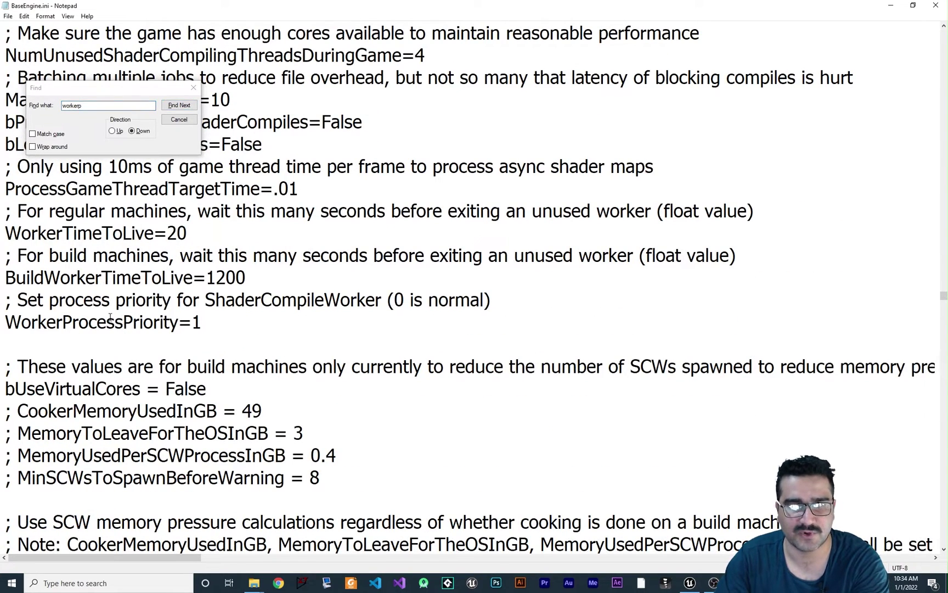
triple_click(146, 326)
click(193, 324)
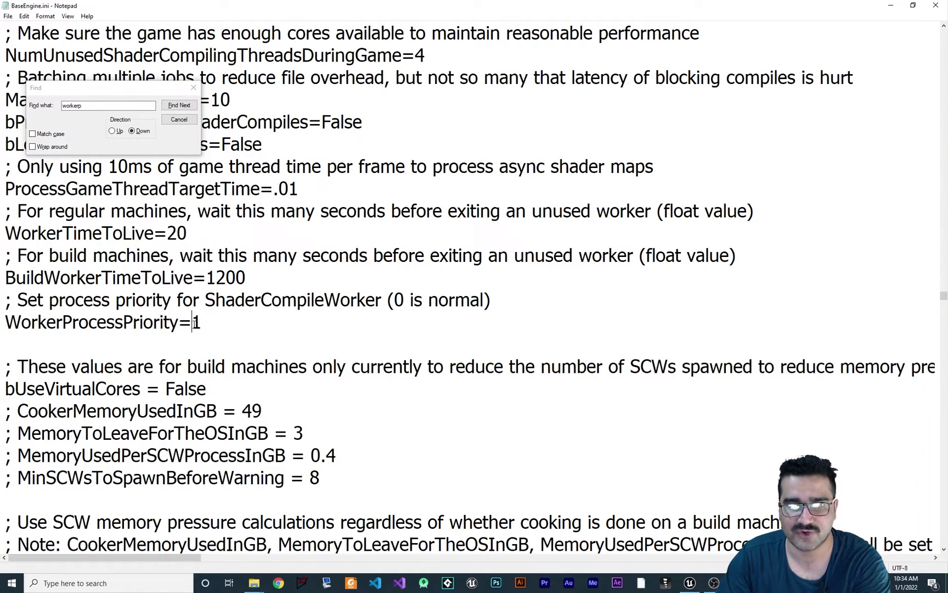
text(-)
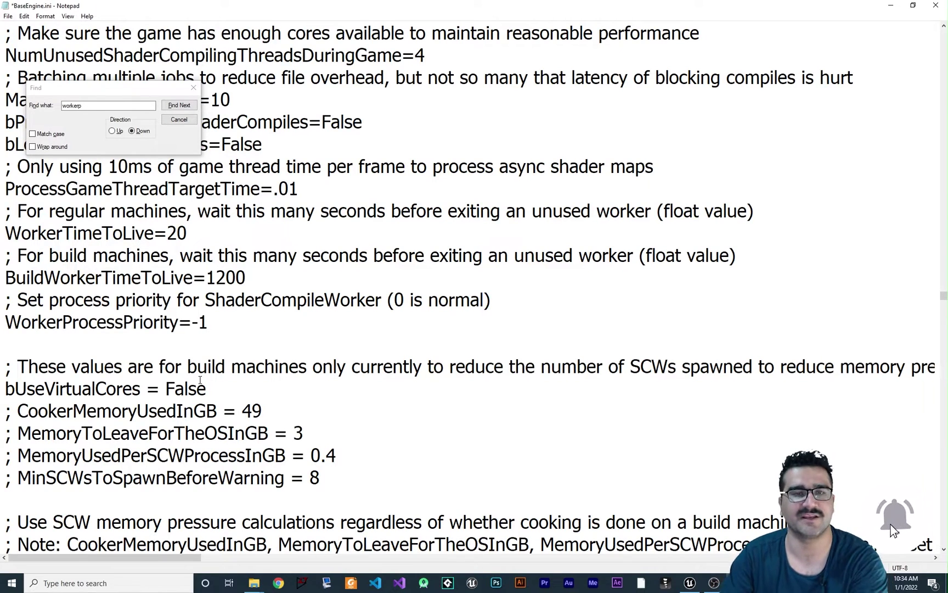
Set WorkerProcessPriority back to 1 and close the Find box.
drag(209, 323, 191, 321)
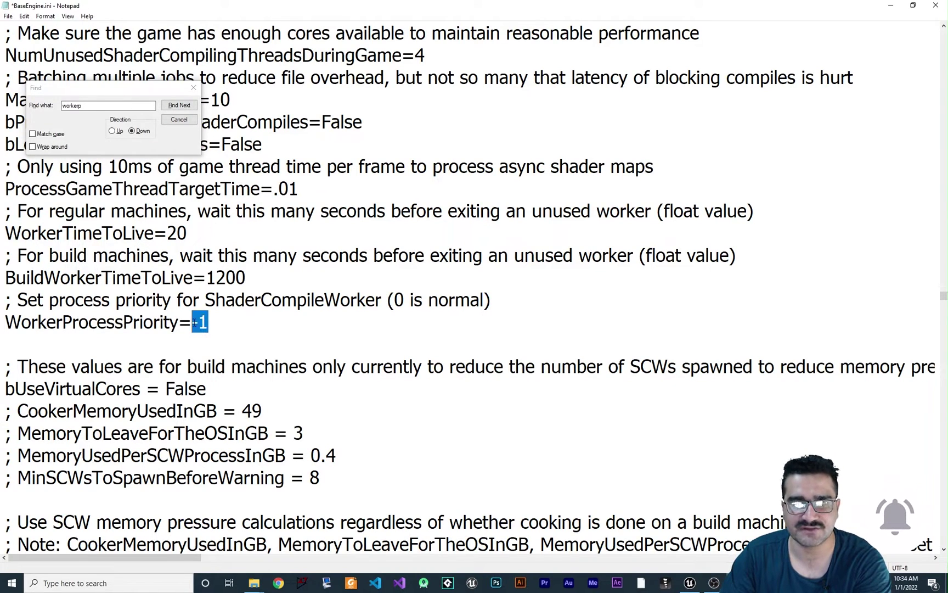
text(1)
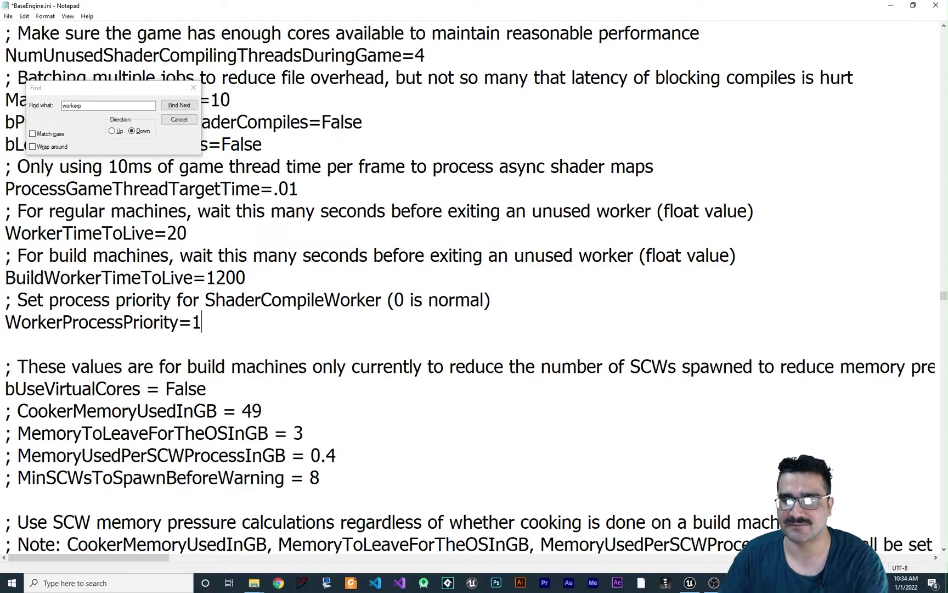
click(690, 583)
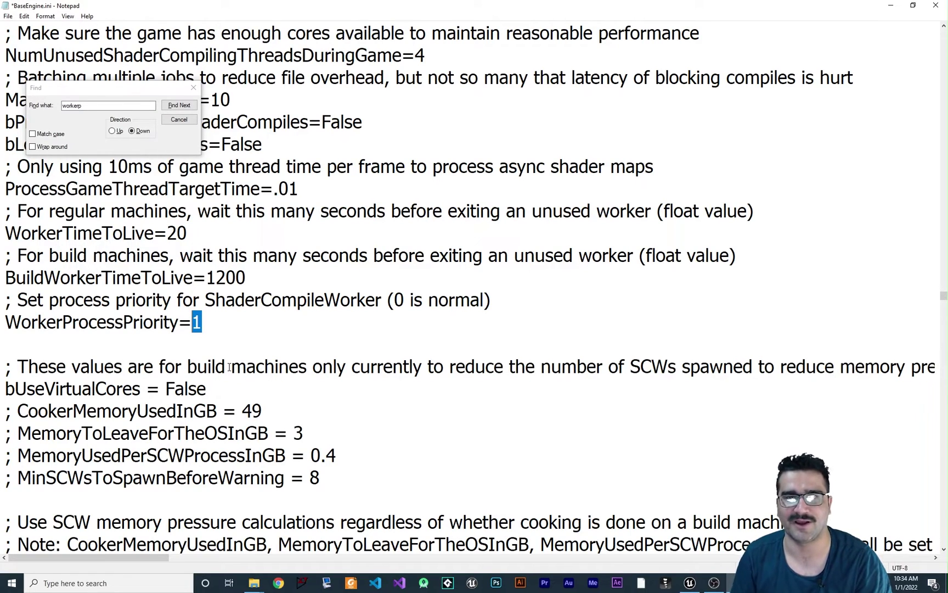
click(194, 87)
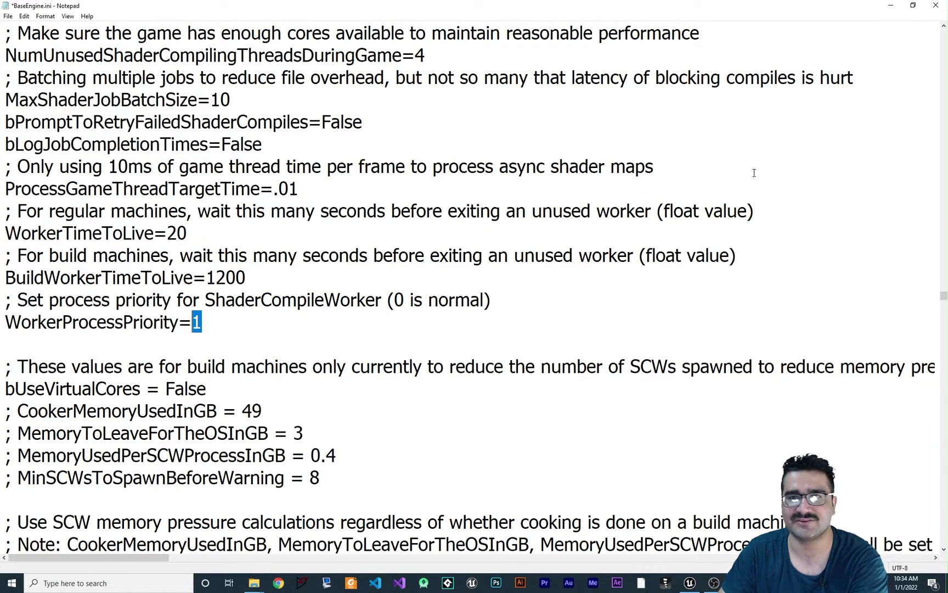
Minimize Notepad, run Build Lighting Only, and open Swarm Agent from the system tray.
click(892, 10)
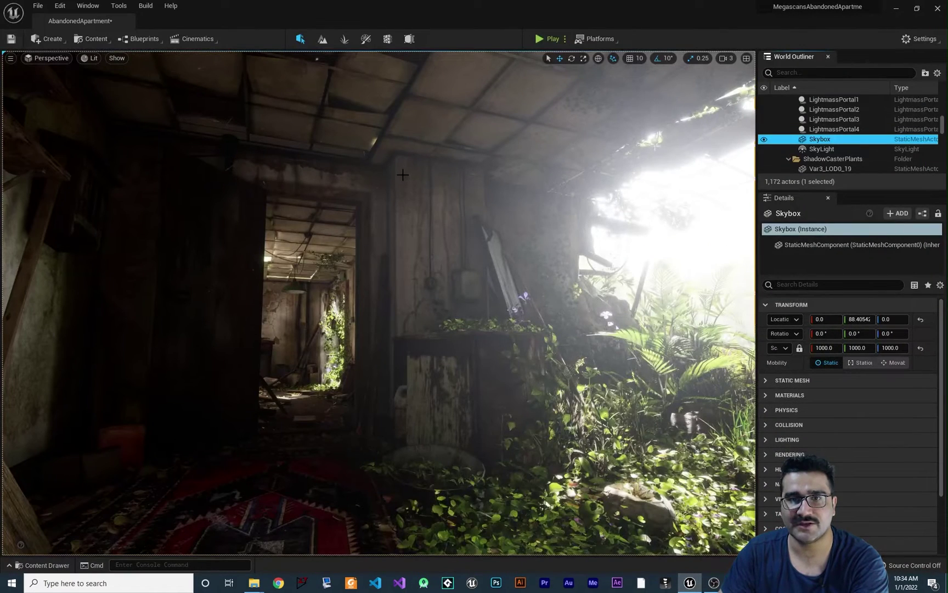
click(145, 6)
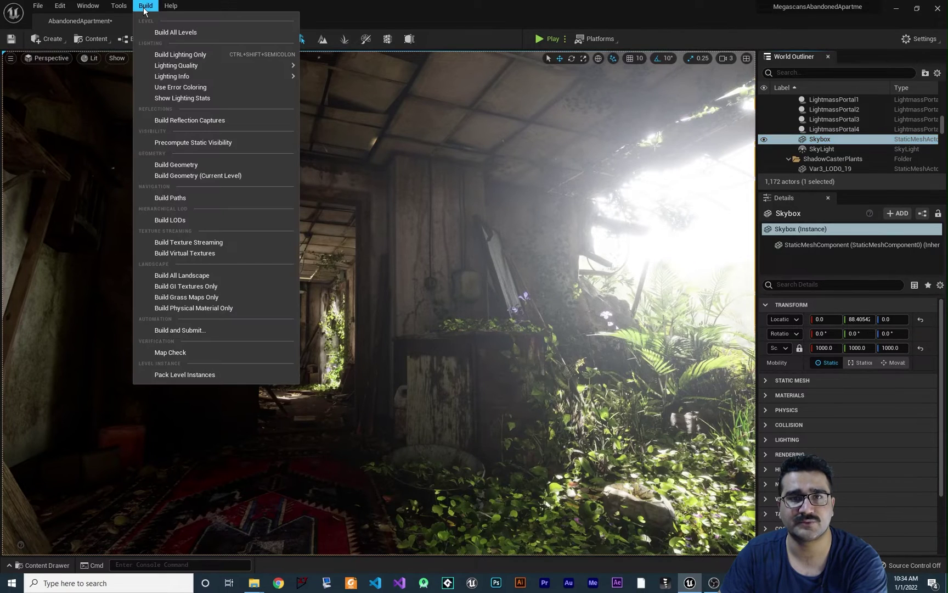
click(181, 55)
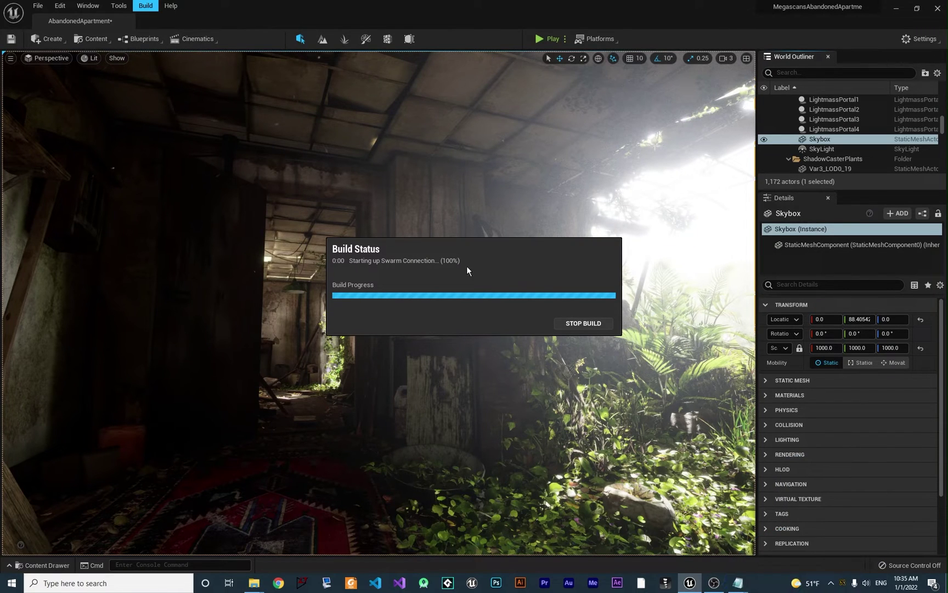
click(834, 584)
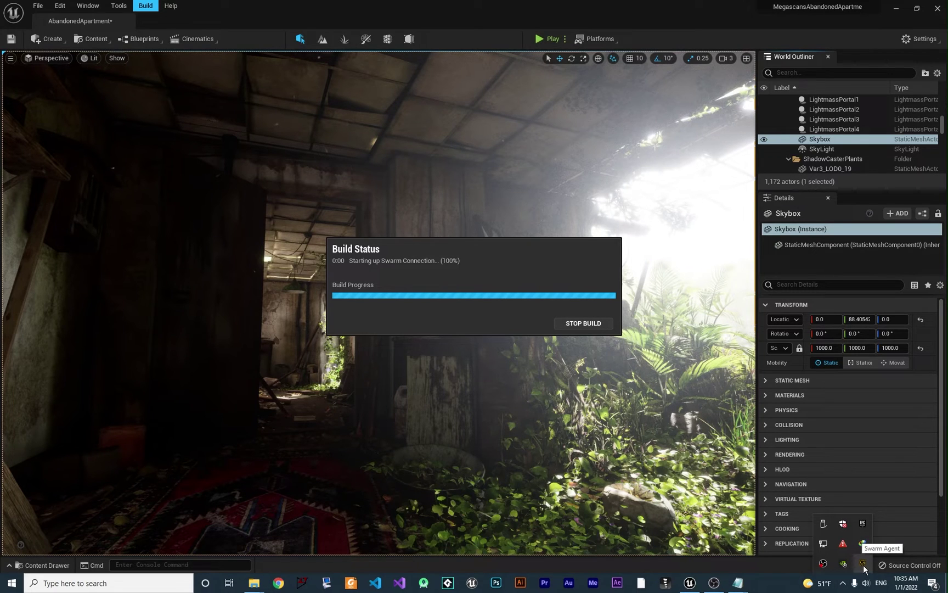
double_click(865, 565)
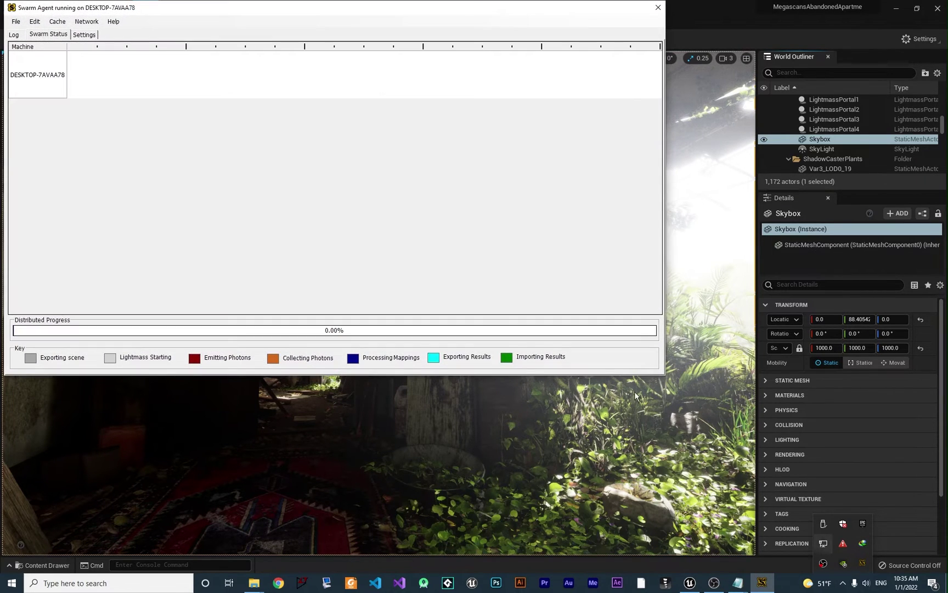
Move the Swarm Agent window lower on the screen.
drag(249, 9, 291, 61)
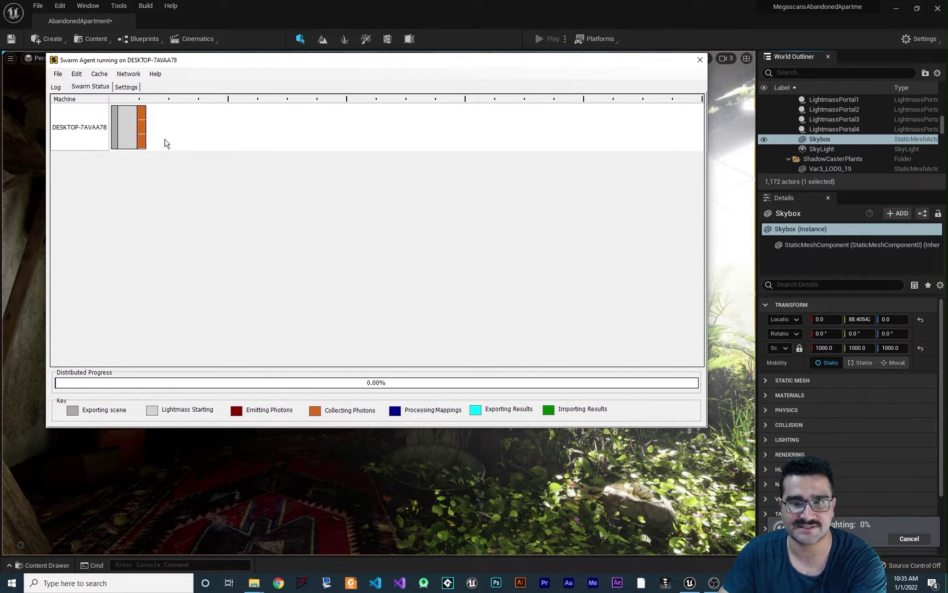
mouse_move(135, 129)
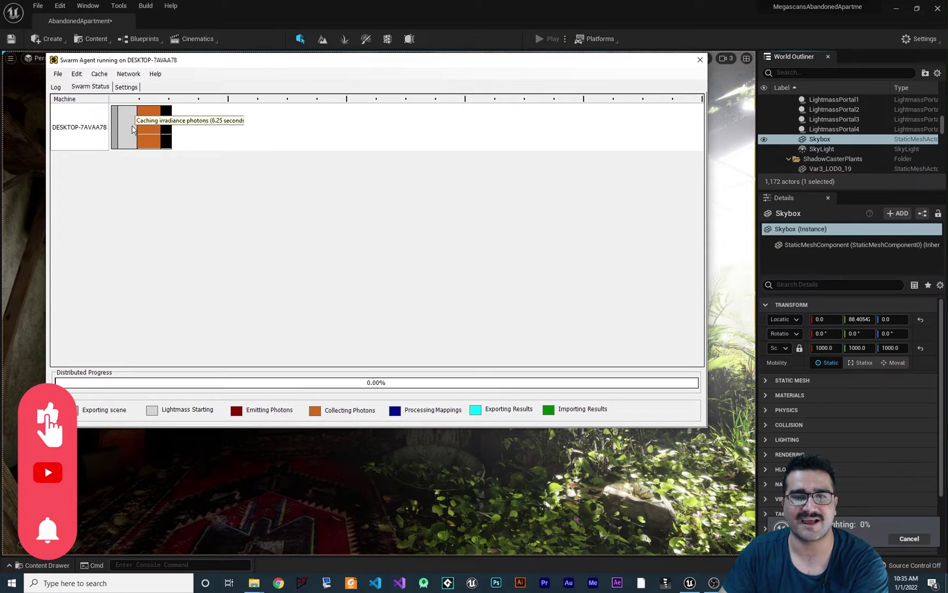
Confirm EnableStandaloneMode is True in Settings, then return to the Swarm Status view.
click(125, 88)
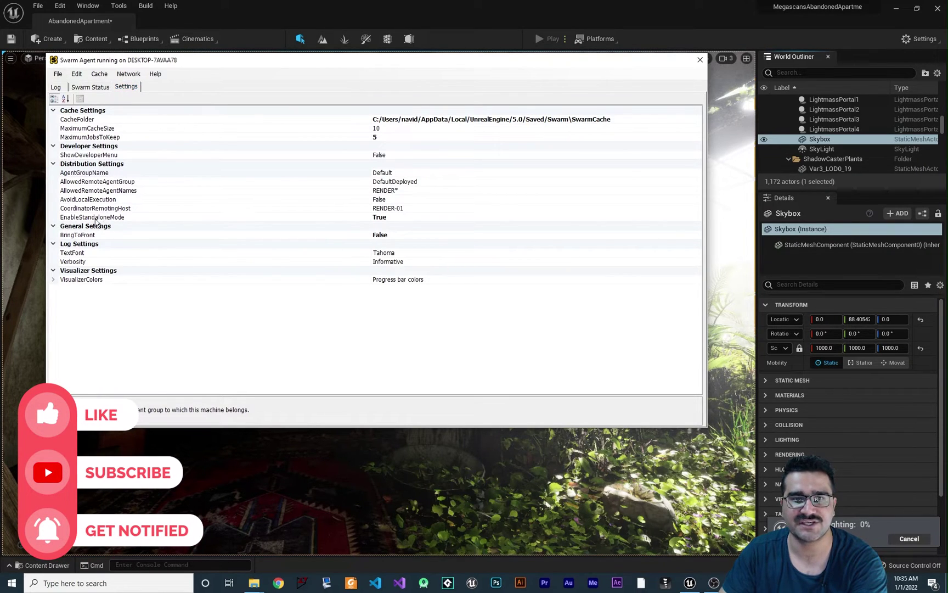
click(92, 217)
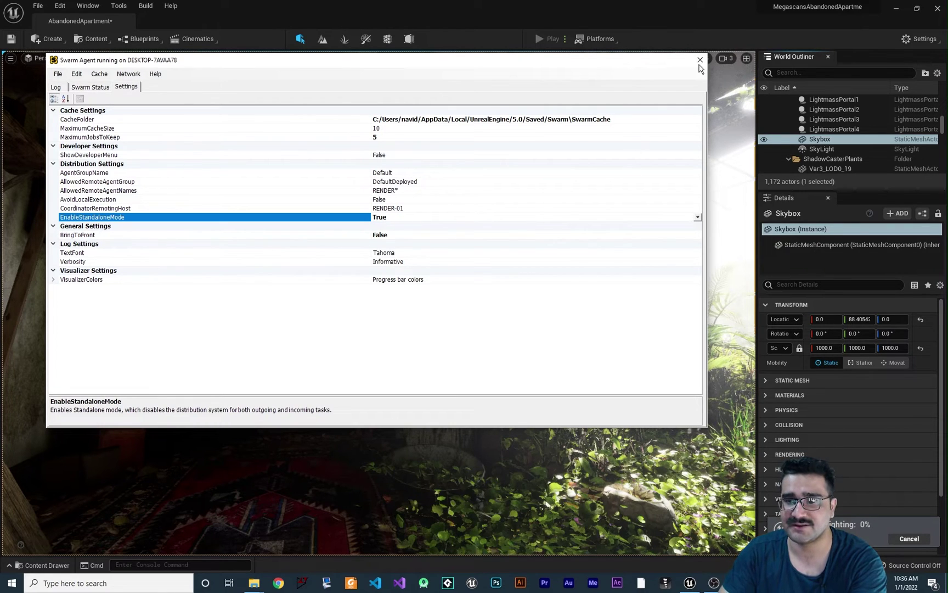
click(90, 88)
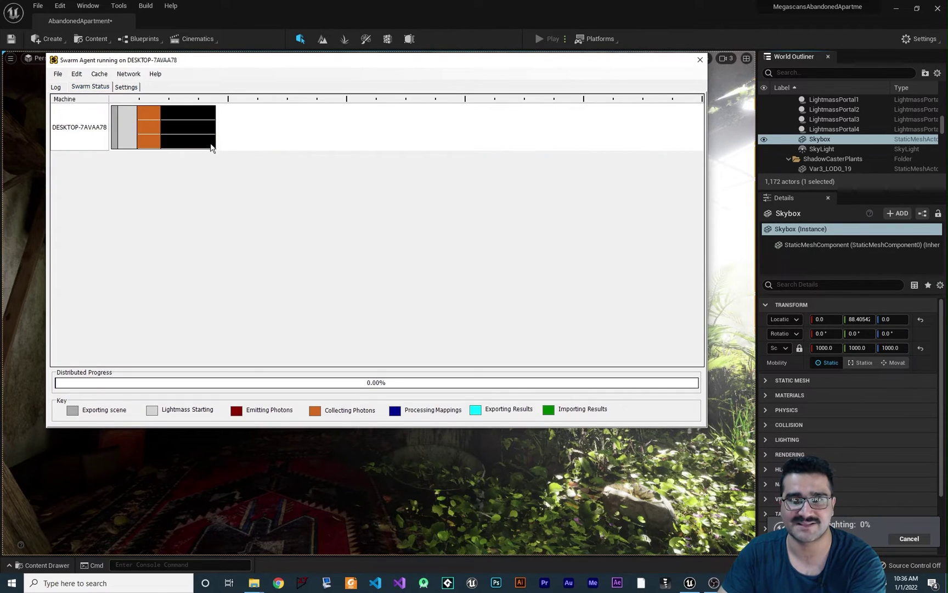